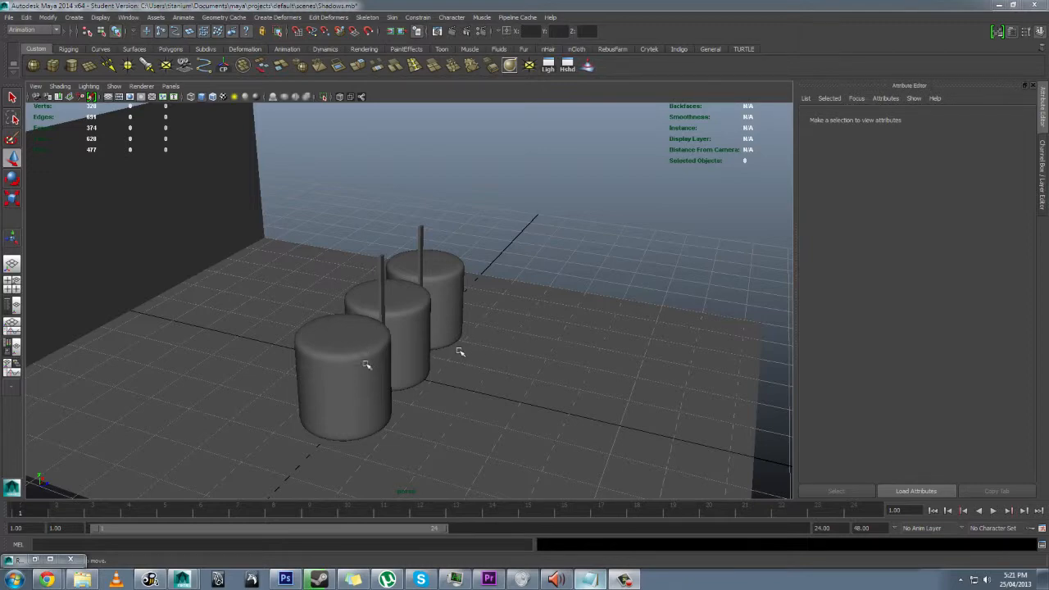
Step: Check in the Plug-in Manager that the mental ray plug-in Mayatomr.mll is loaded and set to auto load
left_click_drag(524, 300, 204, 272, "alt")
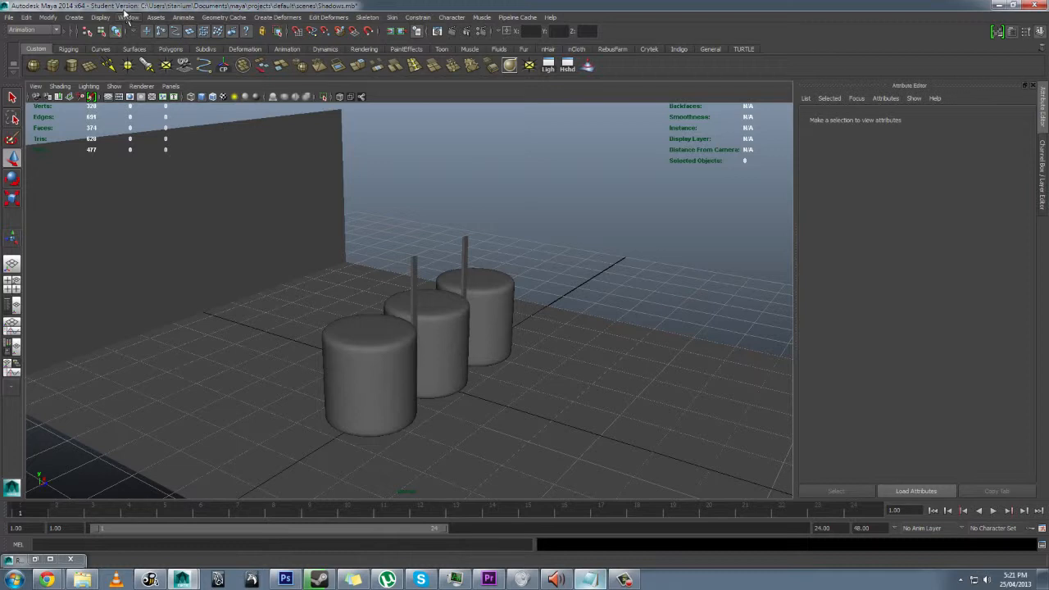
left_click(127, 18)
mouse_move(139, 75)
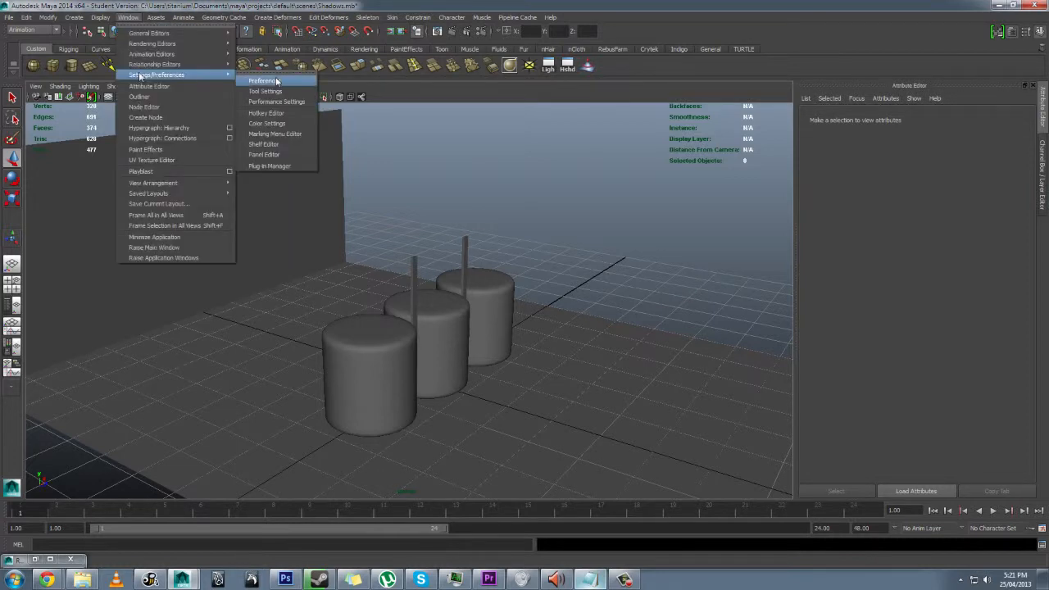
left_click(269, 166)
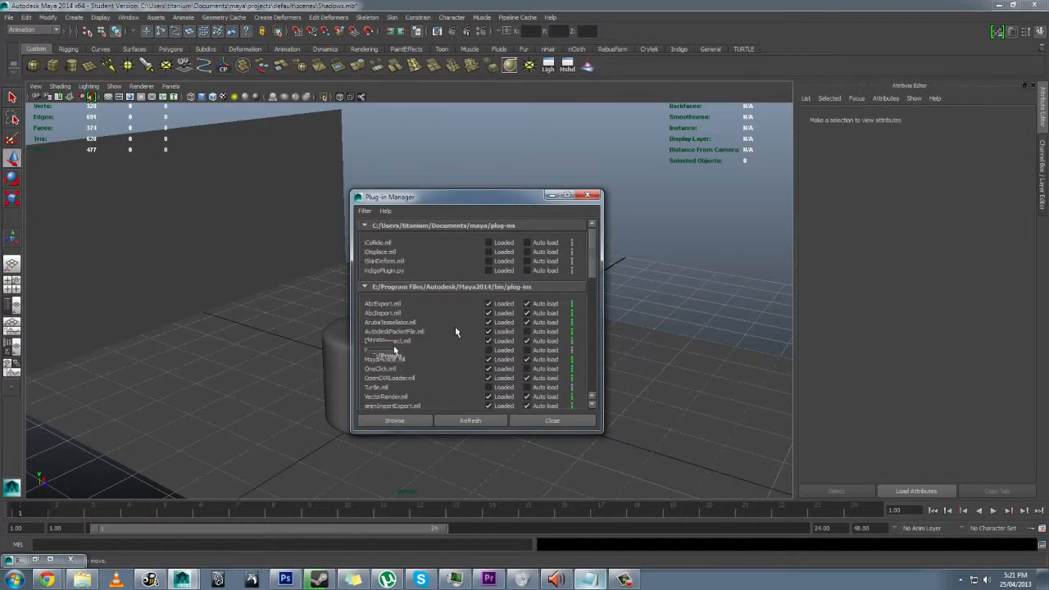
scroll(456, 331, "down", 10)
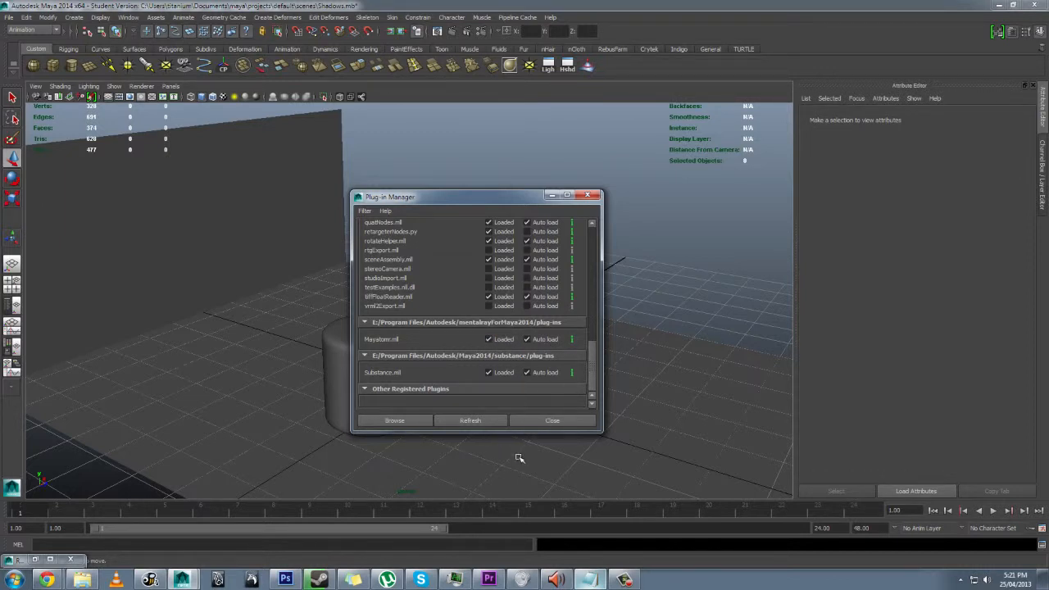
left_click(529, 420)
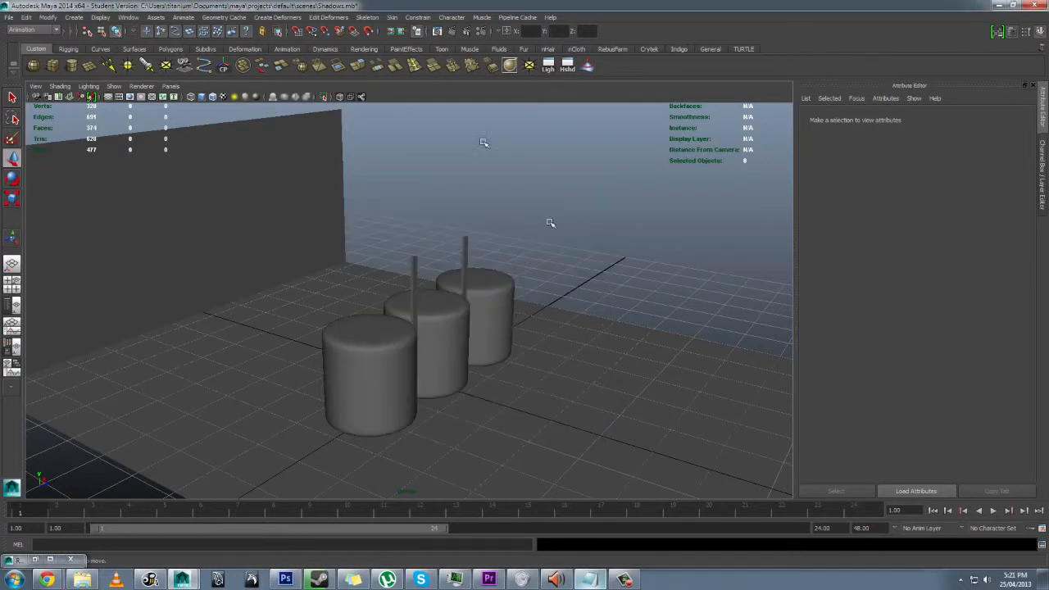
Step: Render a mental ray test frame of the scene without added lights and close the rendered image
left_click_drag(548, 224, 478, 238, "alt")
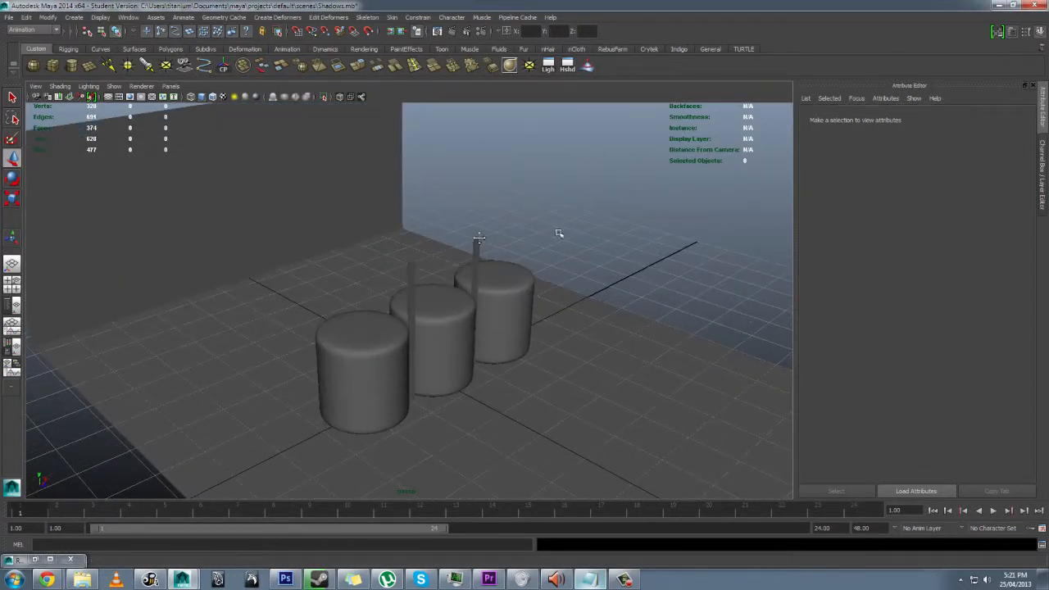
left_click(452, 31)
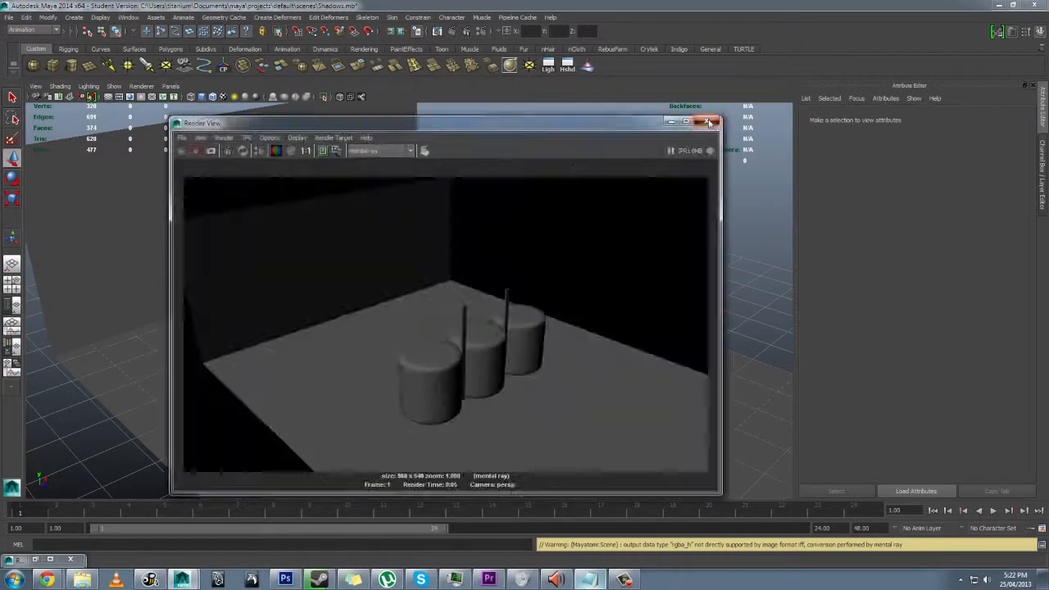
left_click(710, 123)
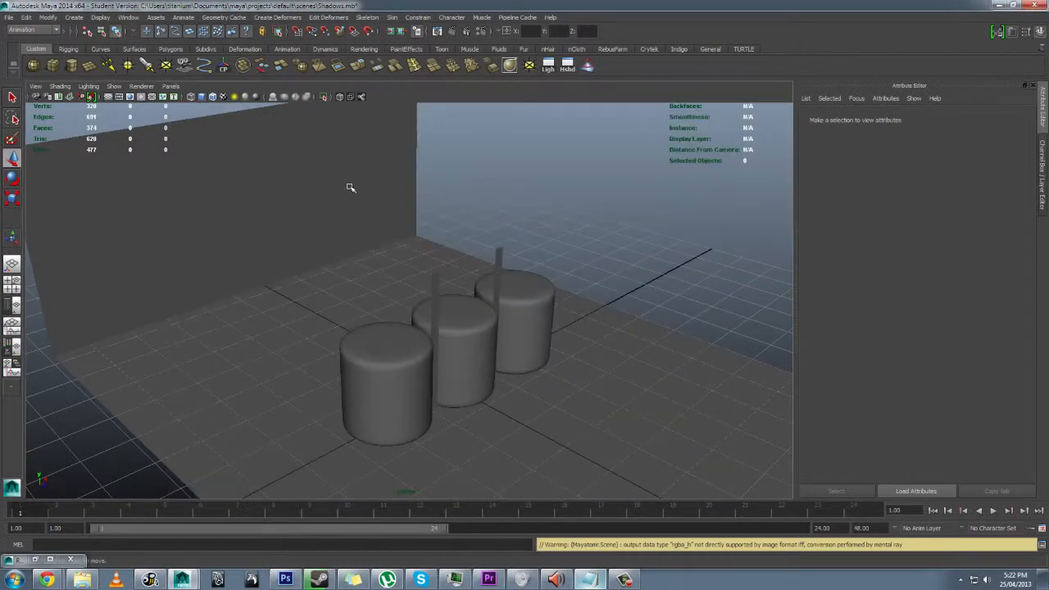
Step: Create a point light, move it beside the rear cylinder and raise it above the floor
left_click(171, 49)
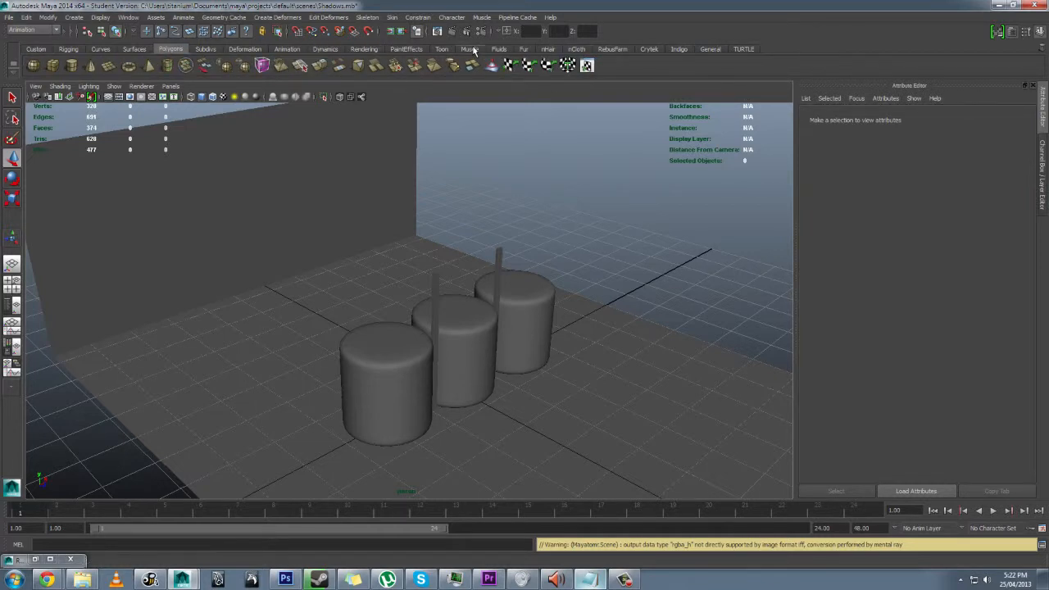
left_click(710, 49)
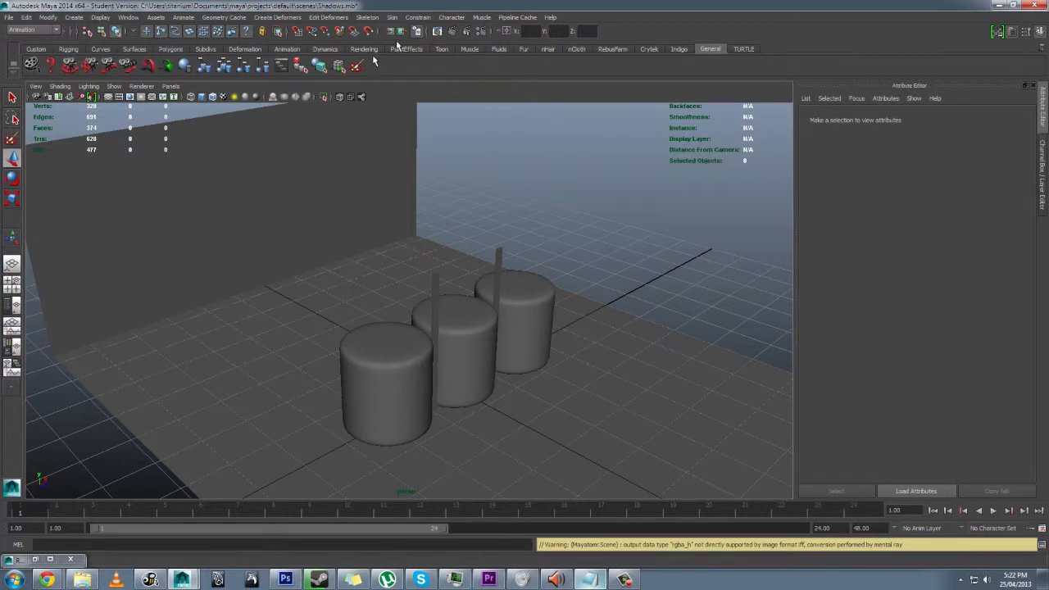
left_click(365, 49)
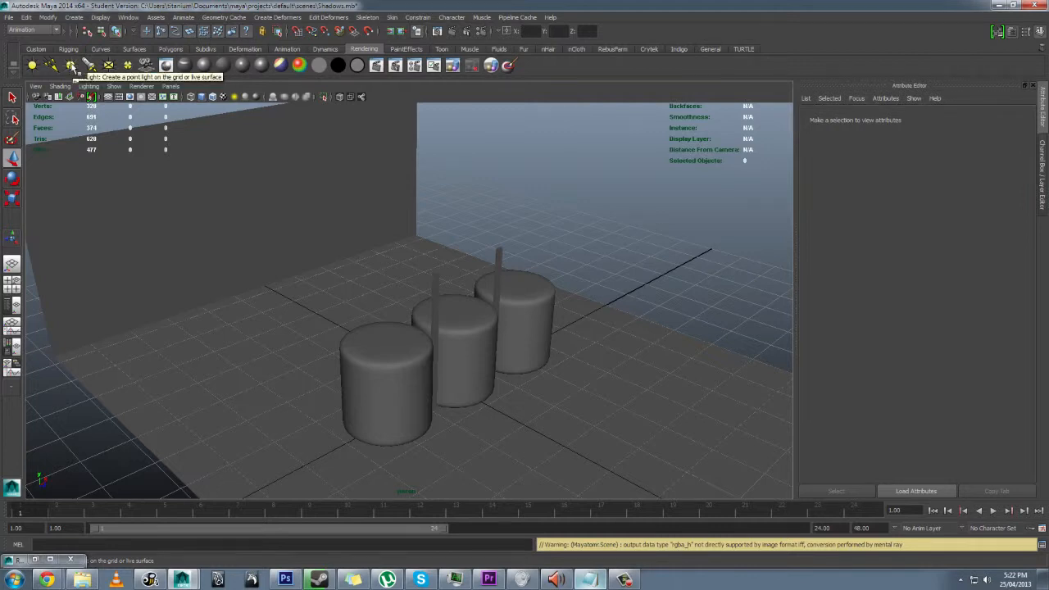
left_click(516, 422)
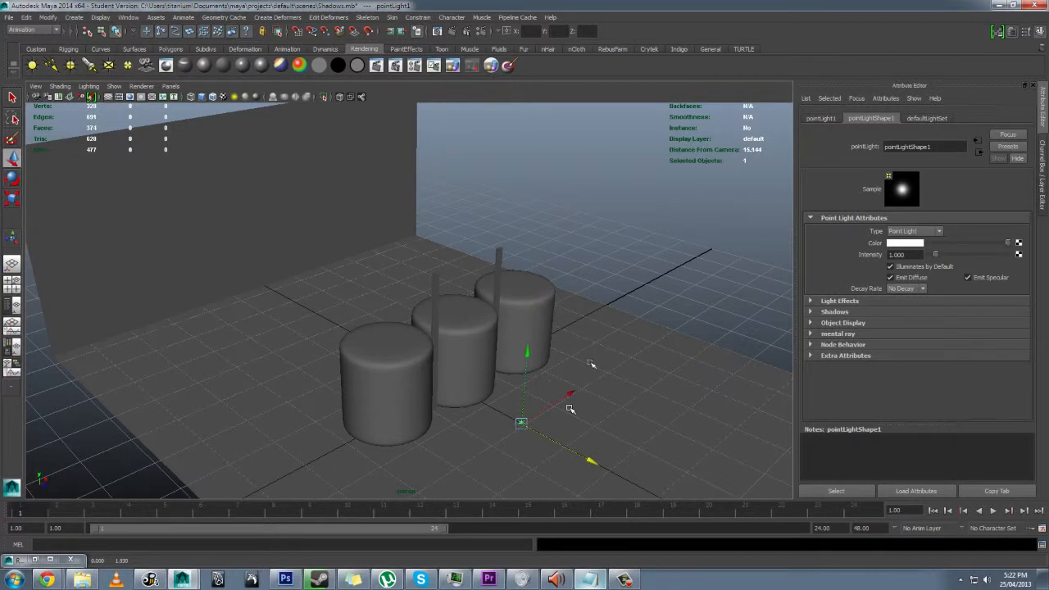
left_click_drag(597, 361, 616, 367)
left_click_drag(559, 264, 560, 248)
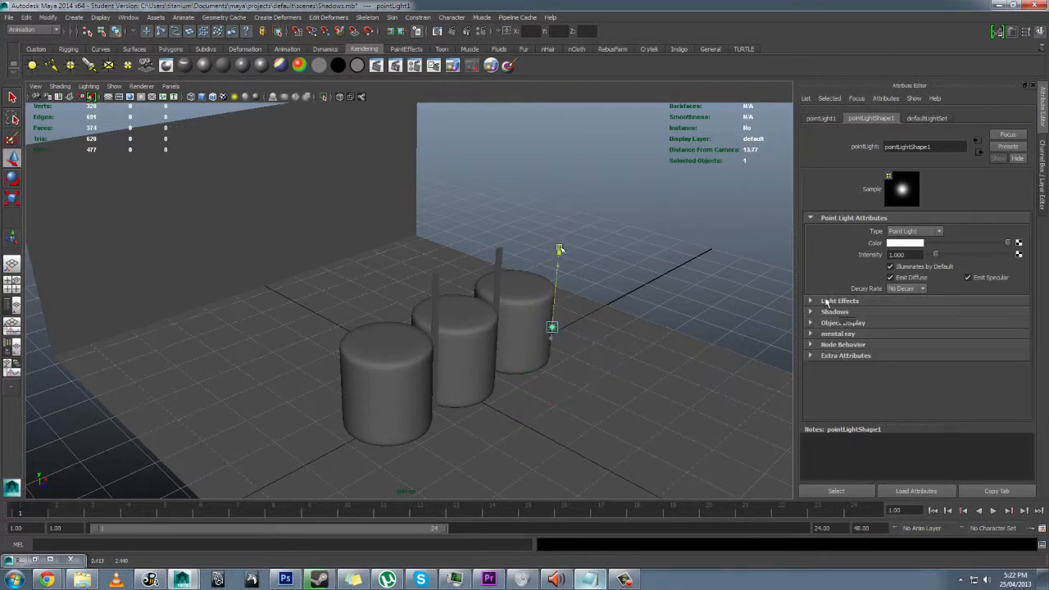
Step: Enable ray trace shadows for the point light
left_click(910, 312)
scroll(918, 281, "up", 2)
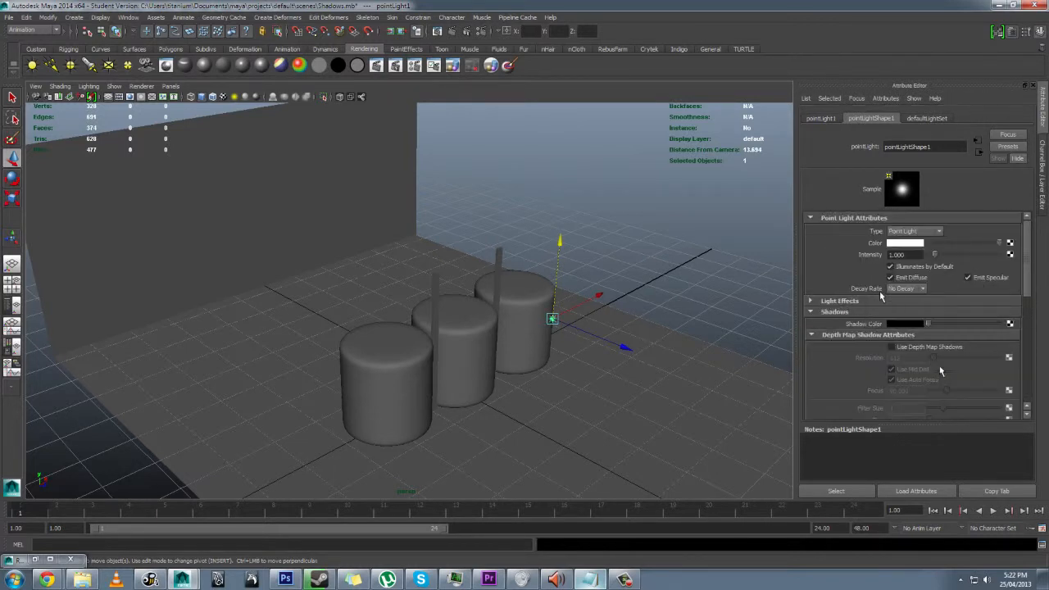
scroll(901, 357, "down", 15)
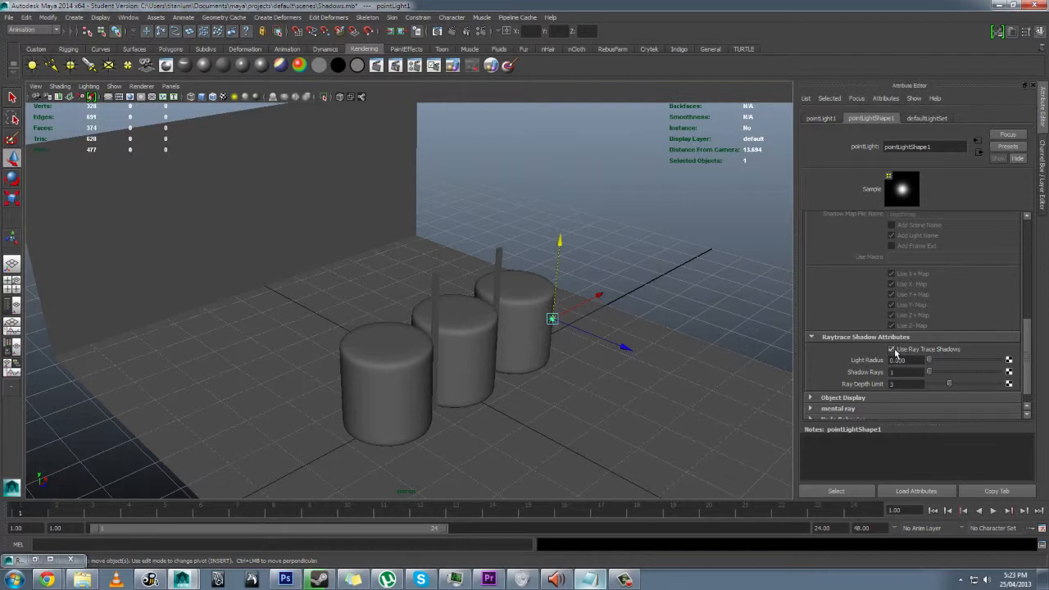
left_click(885, 120)
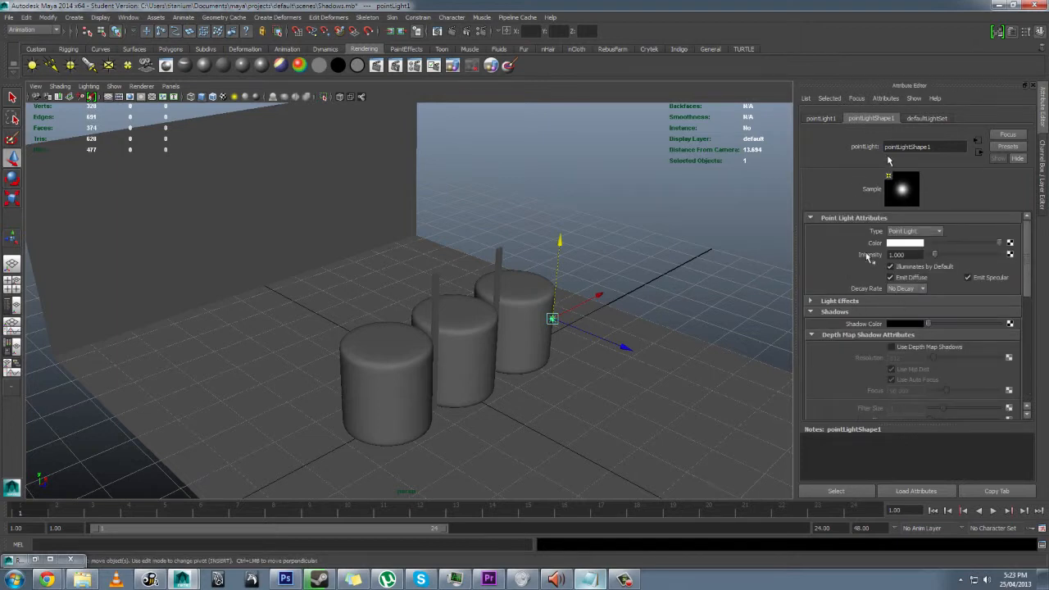
scroll(870, 290, "down", 5)
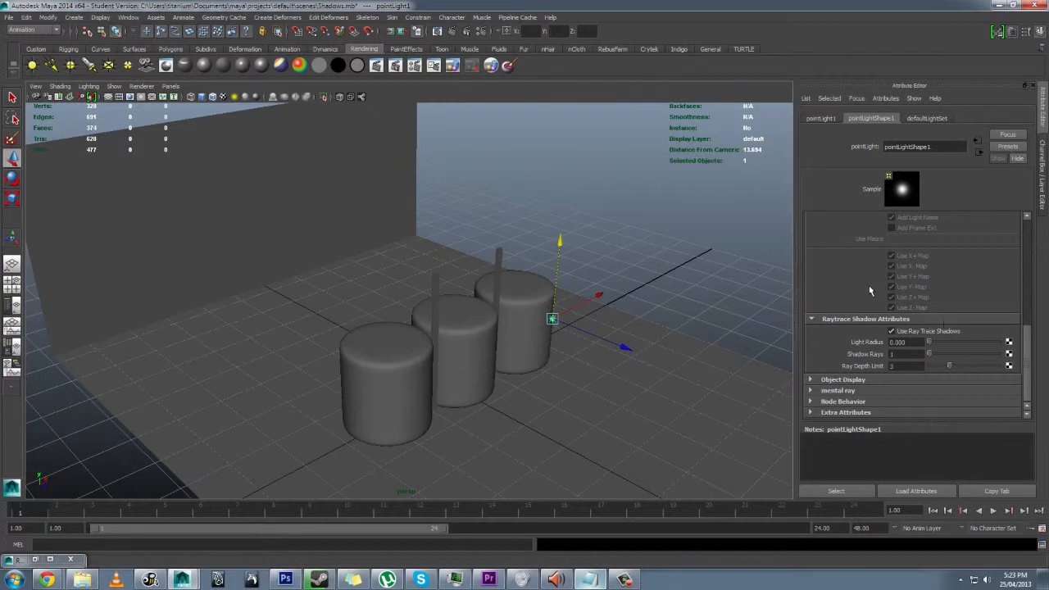
Step: Set the point light's ray depth limit to 1 and render the frame
left_click(907, 353)
key("Tab")
type("1")
key("Return")
left_click(909, 354)
left_click(455, 28)
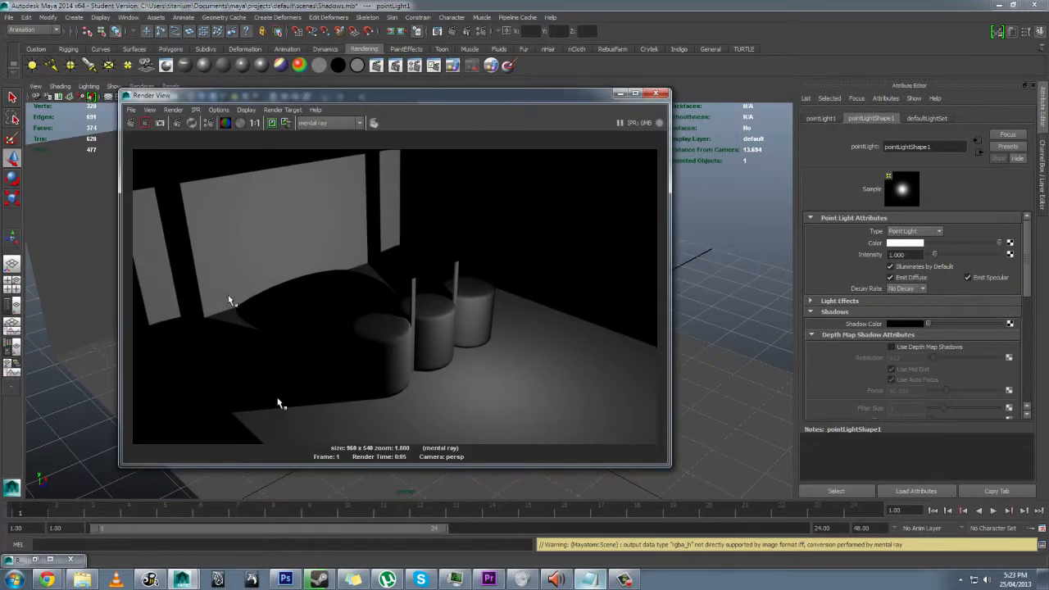
Step: Set the ray trace shadow's light radius to 4 and render the frame again
left_click(844, 370)
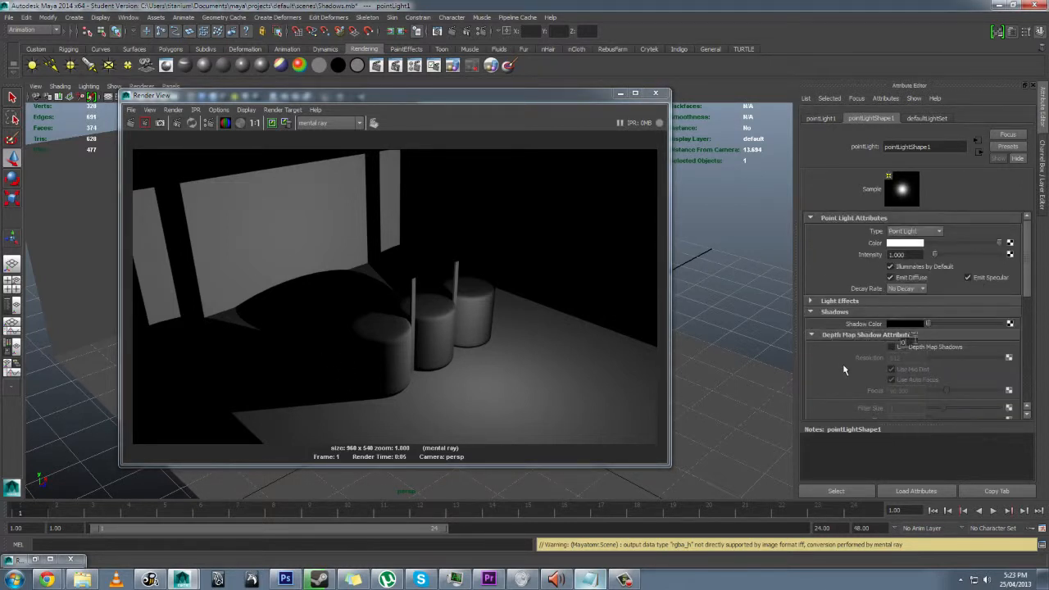
scroll(842, 352, "down", 5)
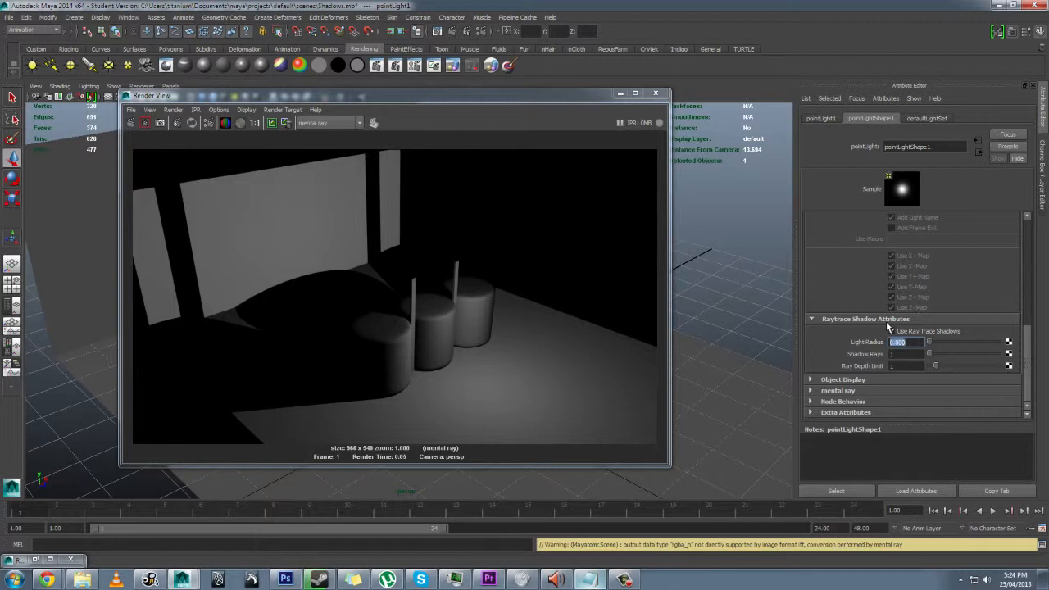
type("4")
key("Return")
left_click(132, 124)
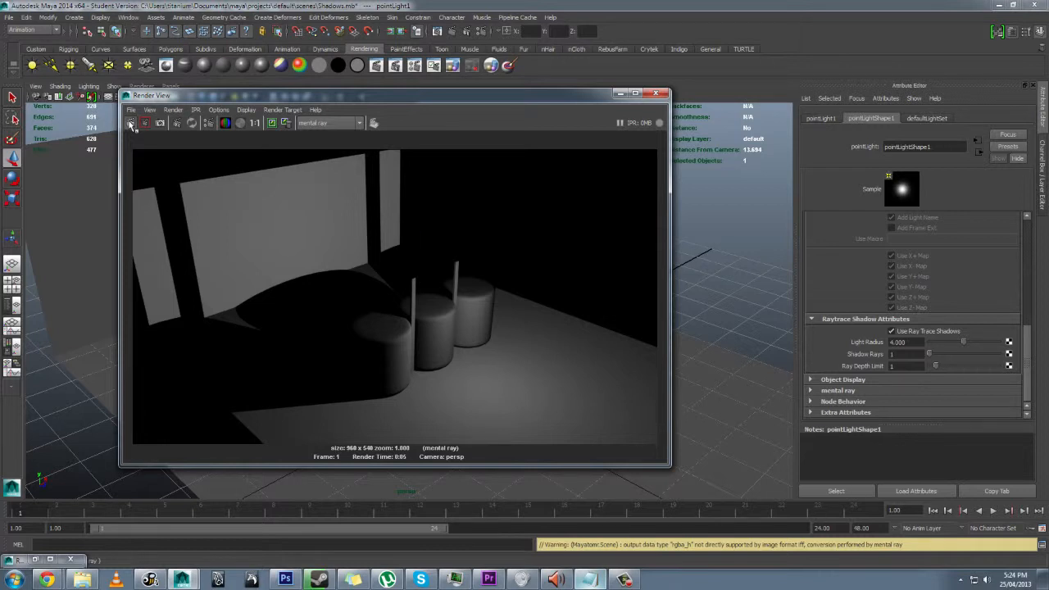
left_click(131, 124)
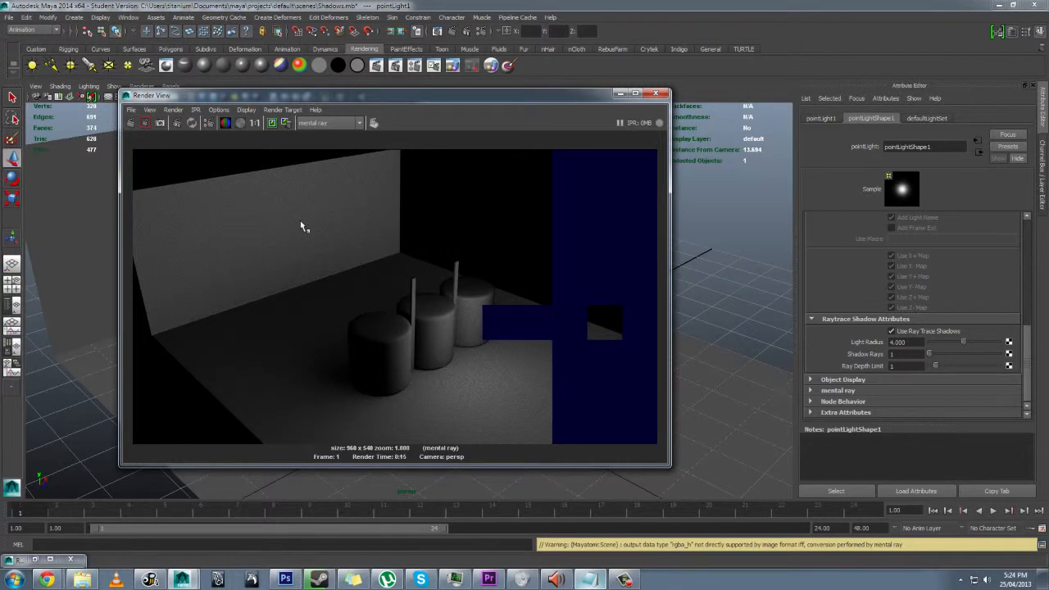
Step: Set the light radius to 2 and the shadow rays to 10, and re-render the frame
left_click(899, 342)
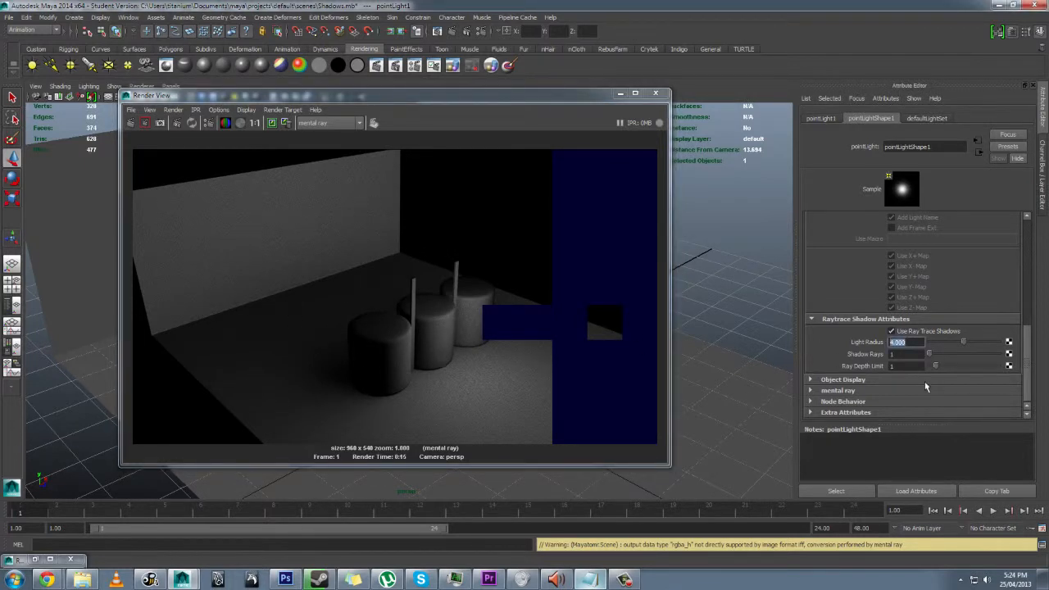
type("2")
key("Return")
key("Tab")
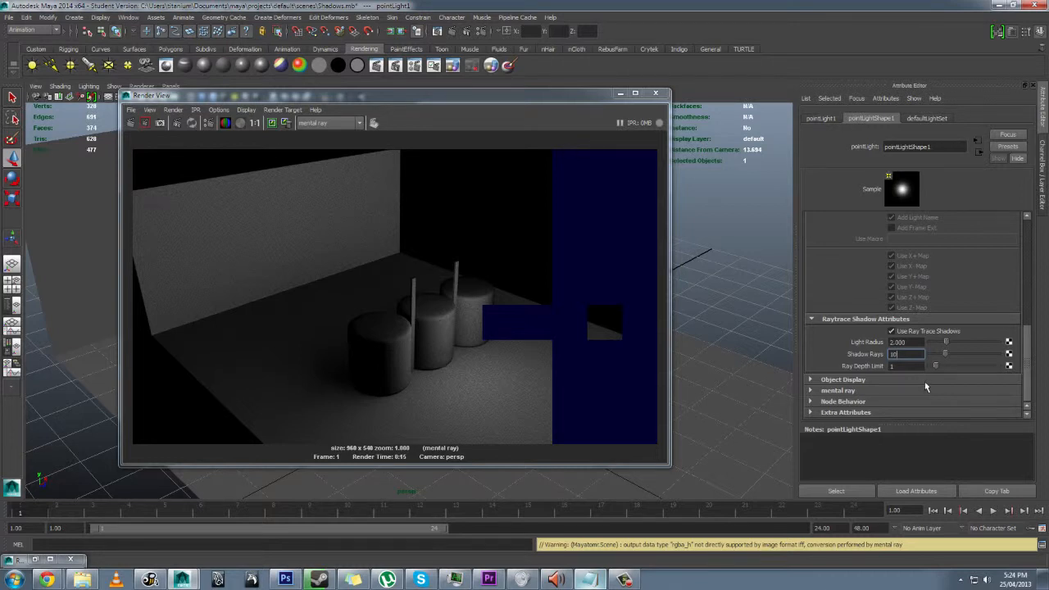
left_click(576, 107)
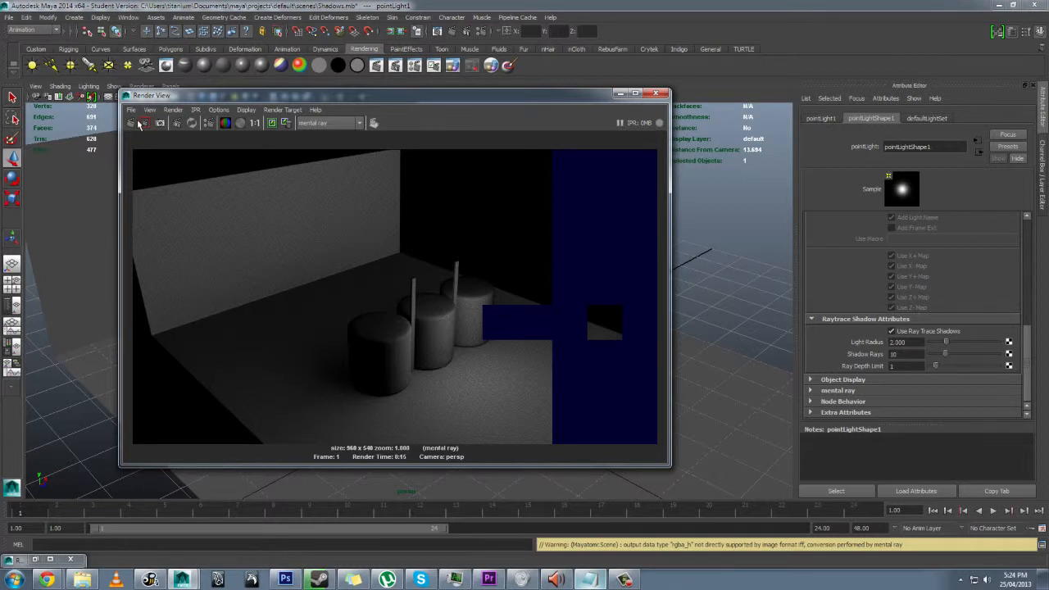
left_click(140, 123)
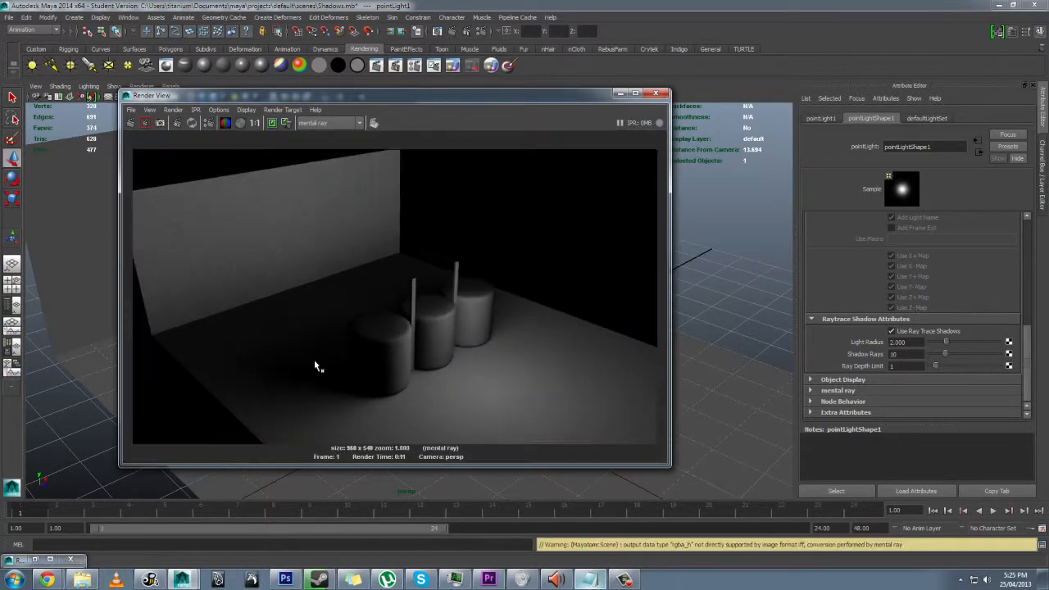
Step: Examine the grain and softness of the ray traced shadows around the cylinders and on the wall in the render
mouse_move(314, 365)
right_mouse_down("alt")
mouse_move(480, 368)
mouse_move(316, 366)
mouse_move(428, 303)
mouse_move(315, 365)
right_mouse_up("alt")
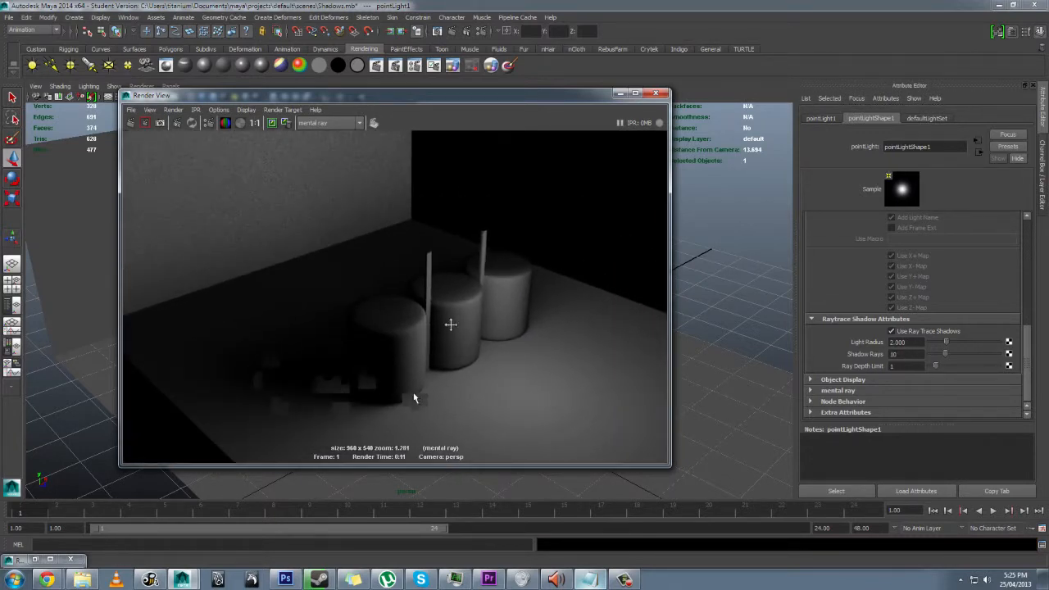
middle_click_drag(455, 312, 450, 323, "alt")
middle_click_drag(399, 298, 435, 302, "alt")
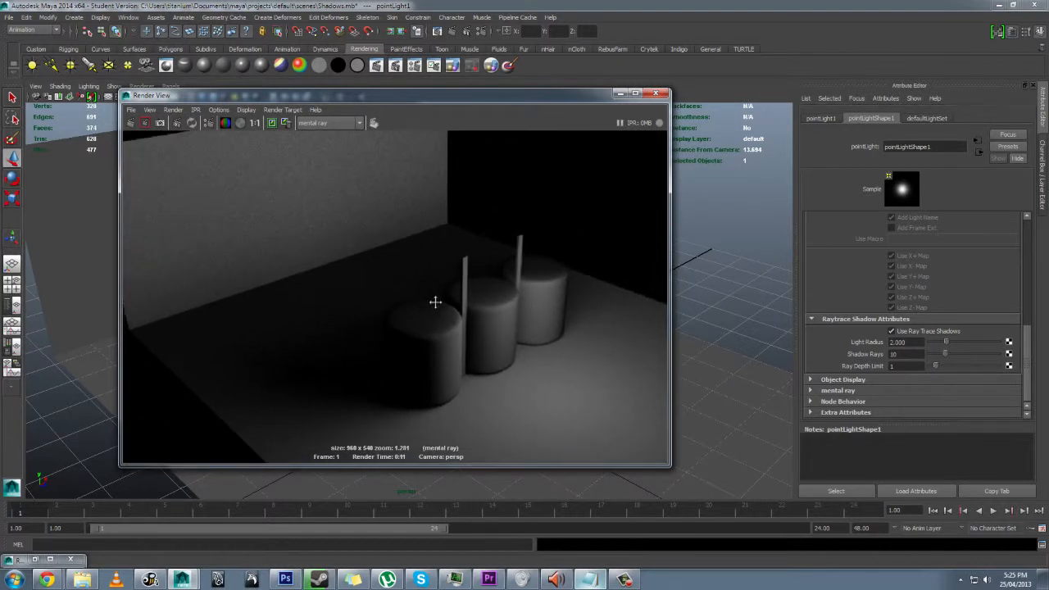
scroll(407, 337, "up", 3)
scroll(405, 345, "down", 4)
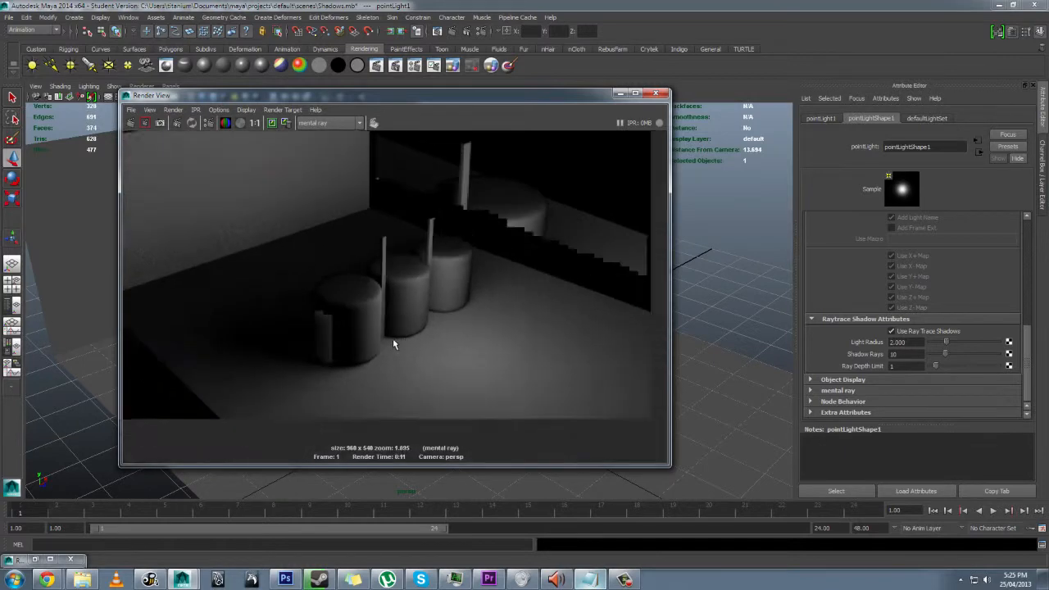
scroll(409, 348, "up", 4)
scroll(393, 365, "down", 4)
middle_click_drag(393, 369, 375, 391, "alt")
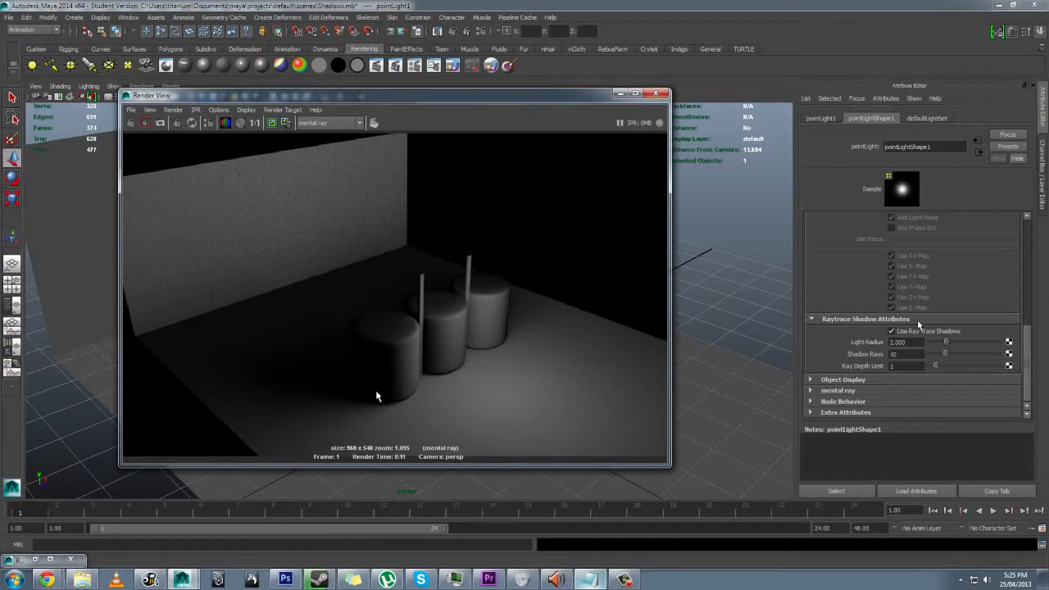
scroll(376, 396, "down", 1)
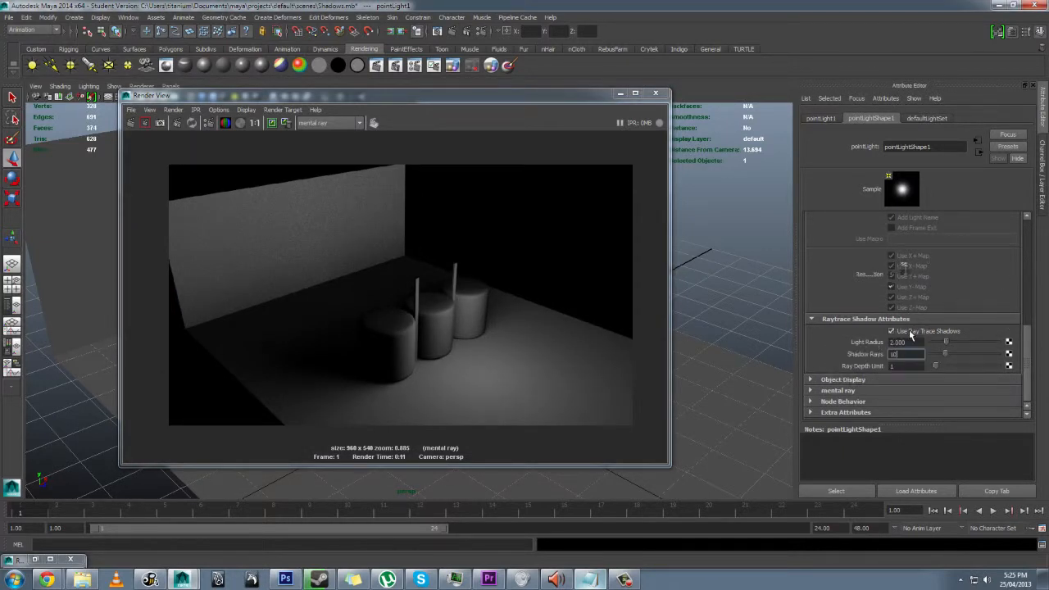
Step: Switch the point light to depth map shadows and render the frame
scroll(911, 273, "up", 5)
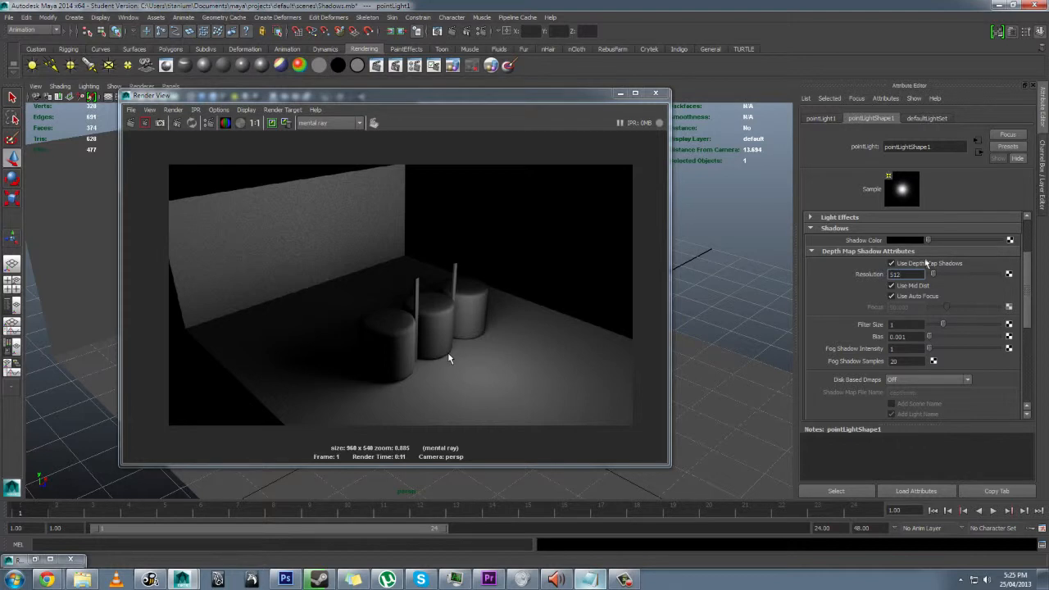
left_click(144, 122)
left_click(144, 122)
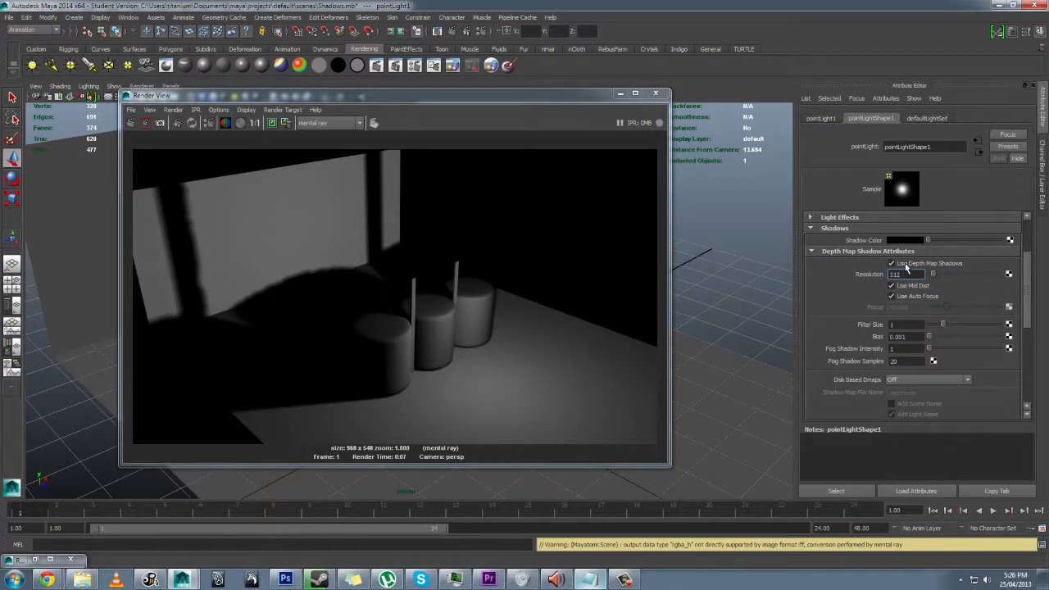
Step: Set the depth map resolution to 2048 and render a region covering the wall and the cylinders
type("3048")
left_click_drag(129, 150, 522, 424)
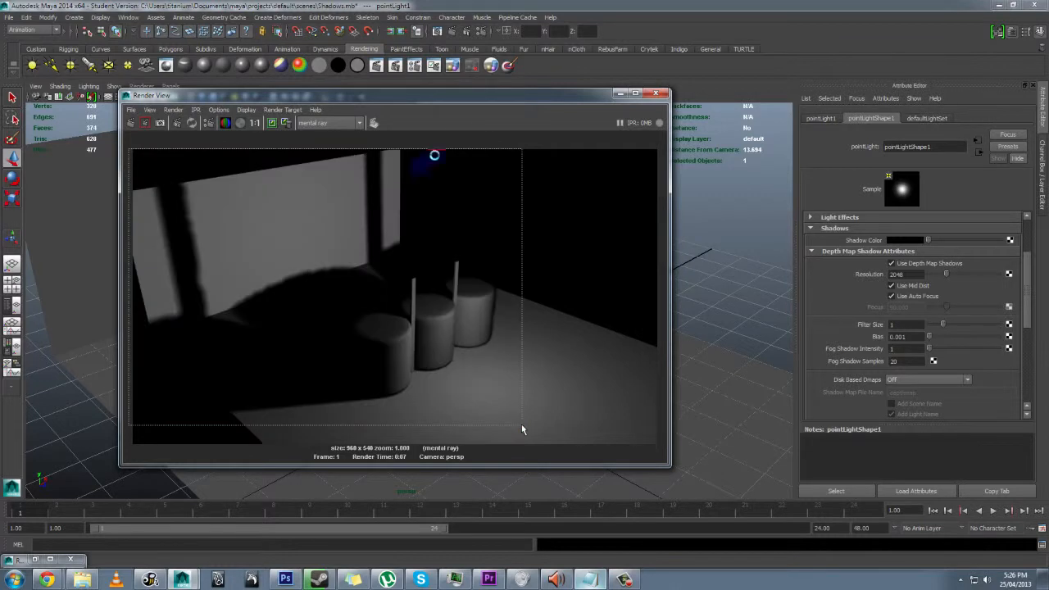
left_click_drag(521, 425, 522, 424)
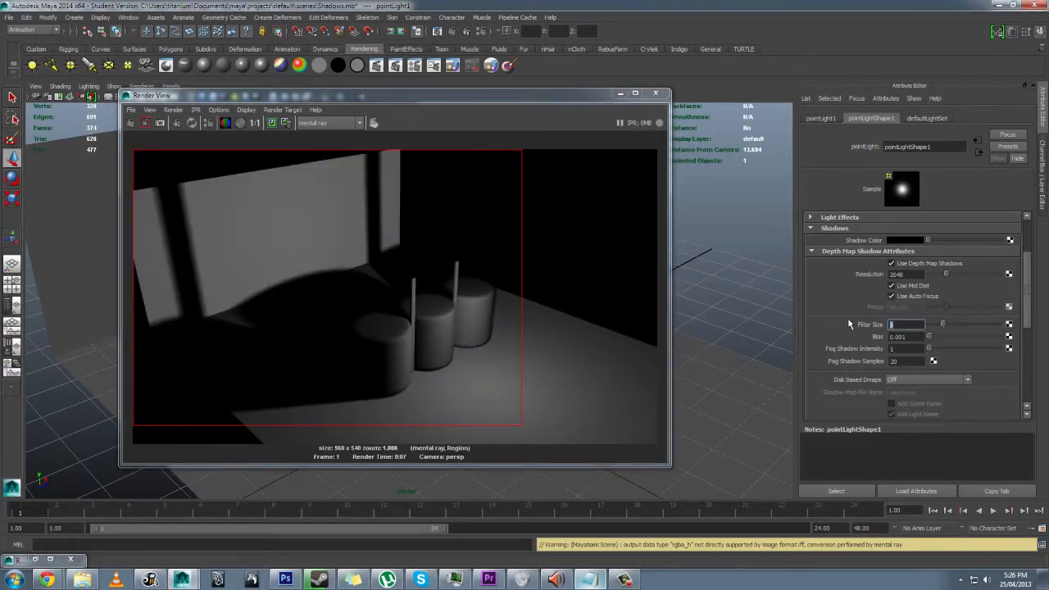
Step: Set the depth map shadow's filter size to 4 and re-render the region
type("4")
key("Return")
left_click(145, 122)
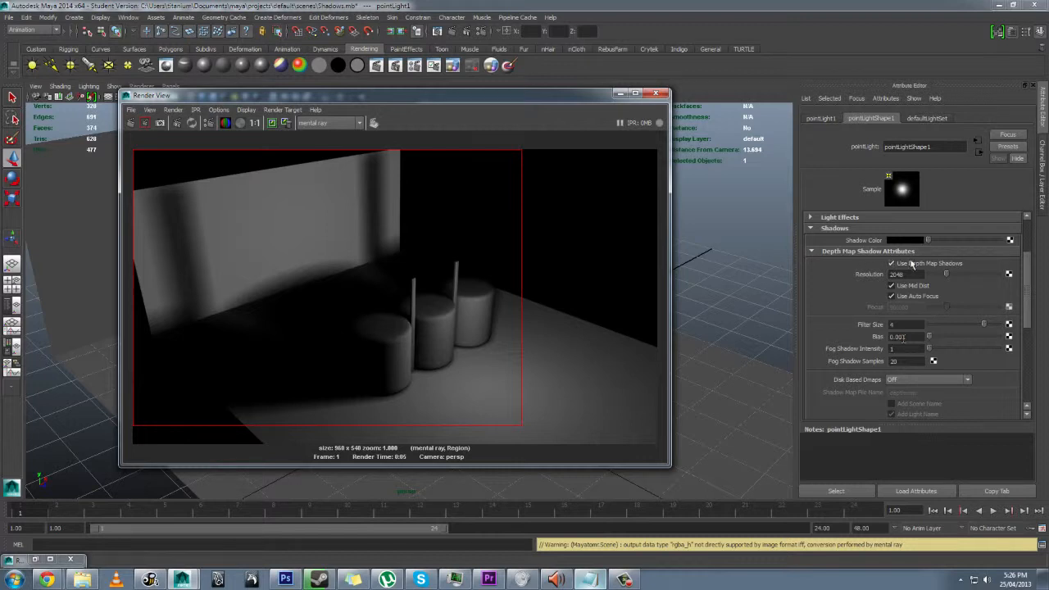
Step: Turn off the point light's depth map shadows and move the render window aside to uncover the viewport
left_click(892, 263)
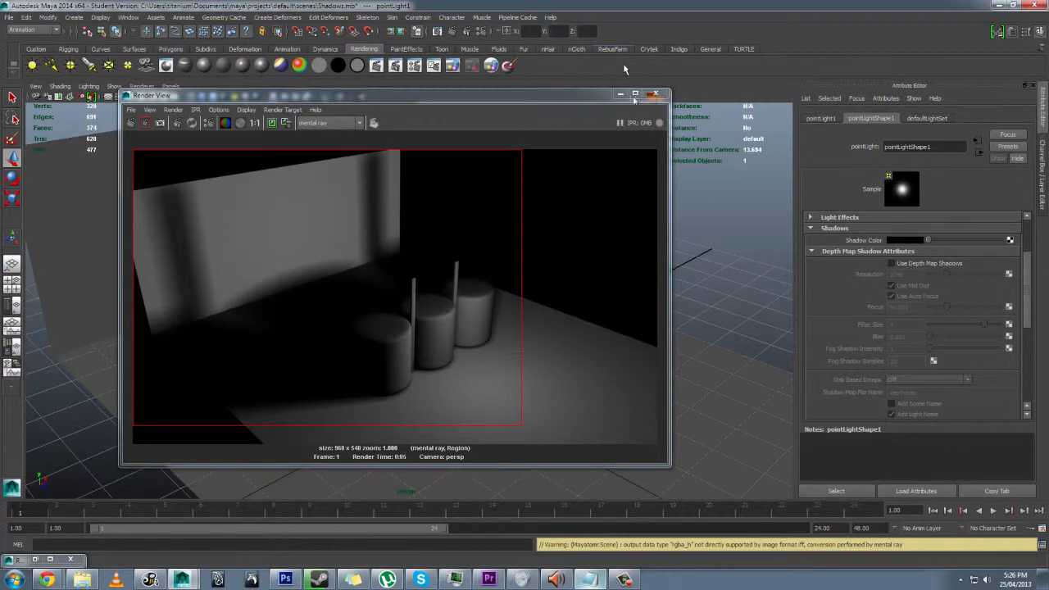
scroll(890, 391, "down", 5)
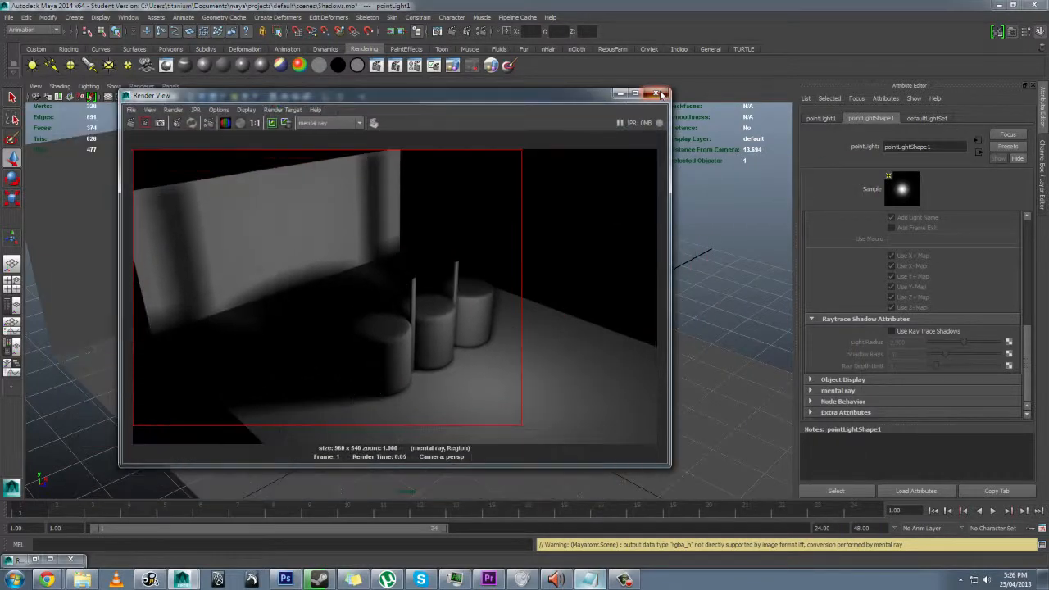
left_click_drag(543, 97, 490, 116)
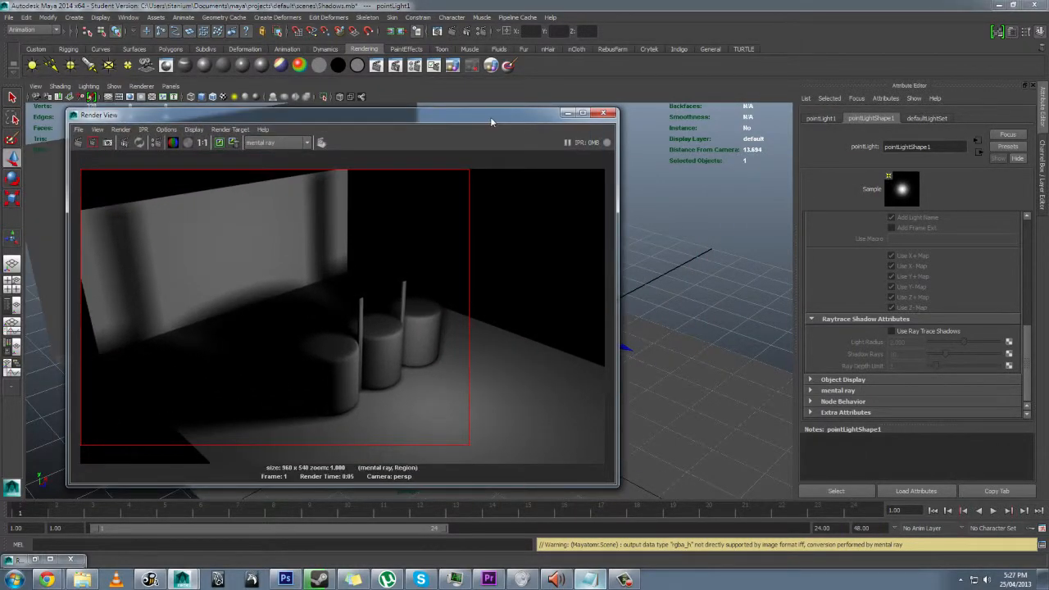
left_click_drag(491, 120, 455, 124)
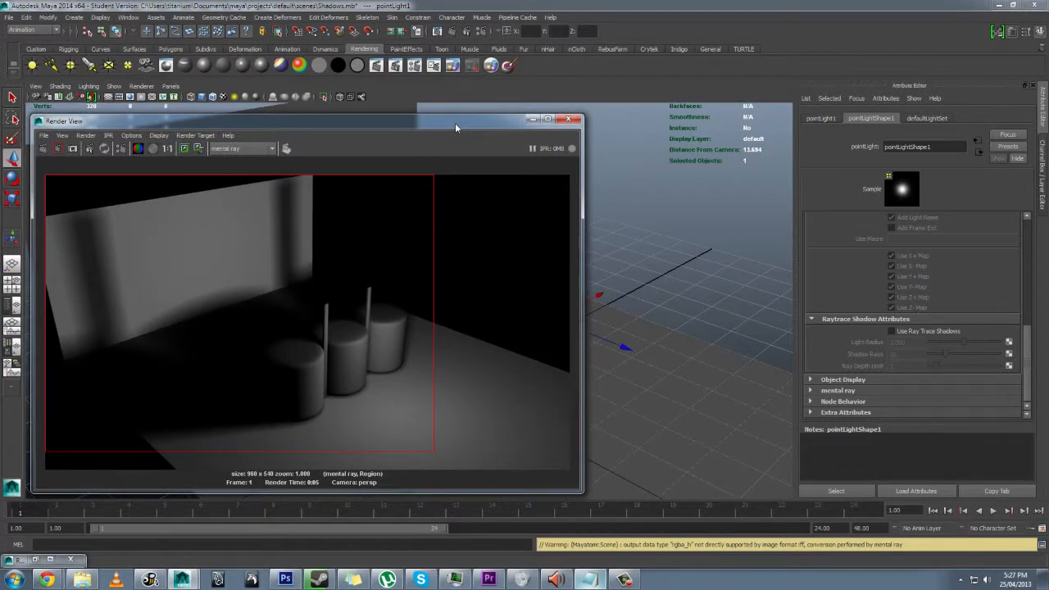